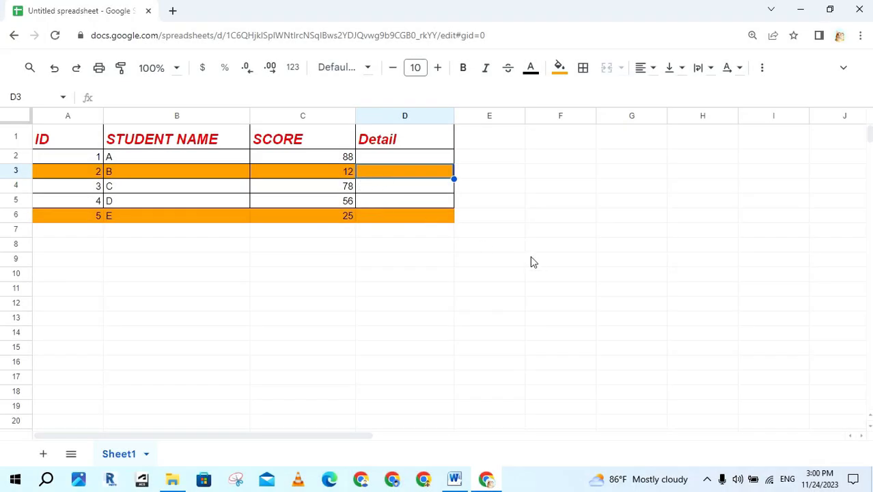
# Enter "1. He fail this exam there are 3 reson" and, on a new line within the same cell, "- Has many absent" in D3
pyautogui.write('1')
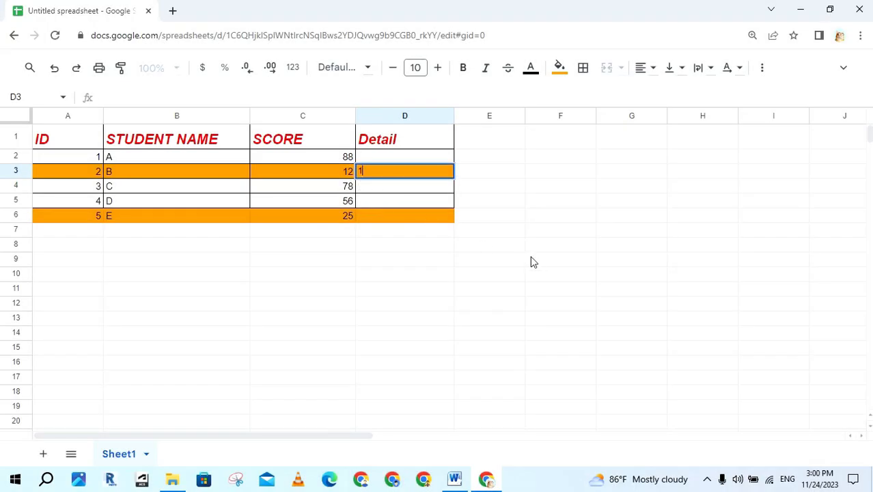
pyautogui.write('. He fail this exam there are 3 reson')
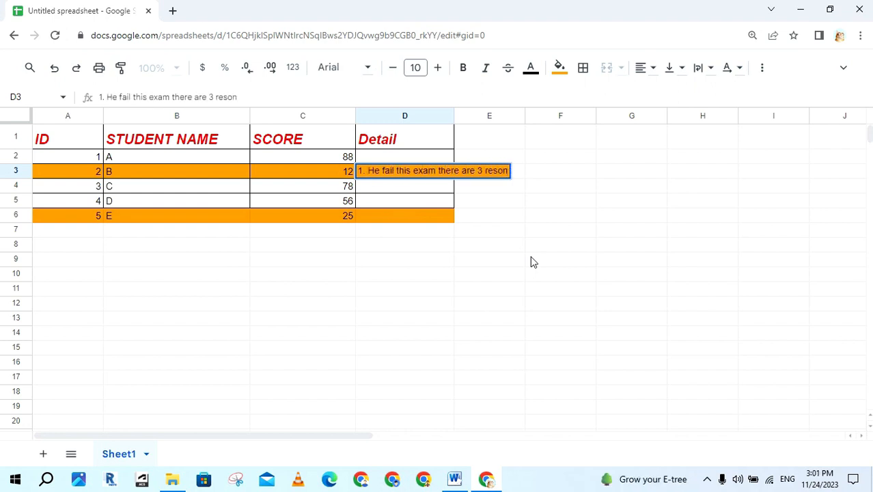
pyautogui.hotkey('alt', 'Return')
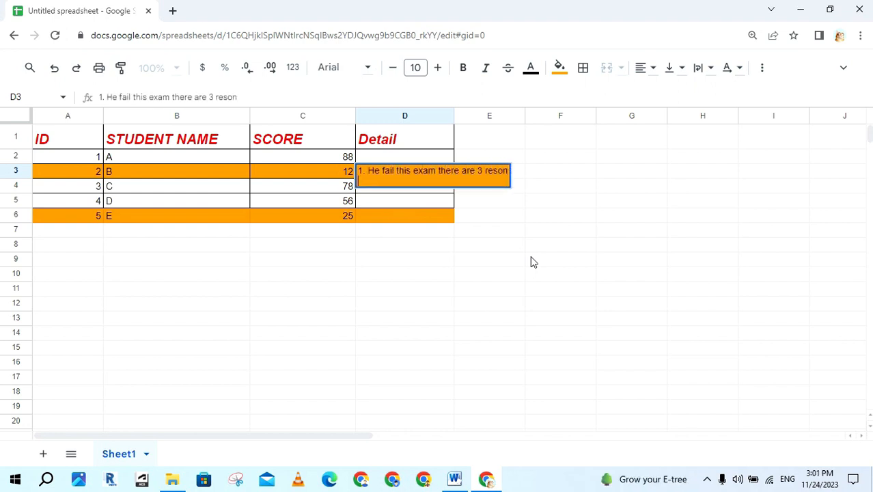
pyautogui.press('BackSpace')
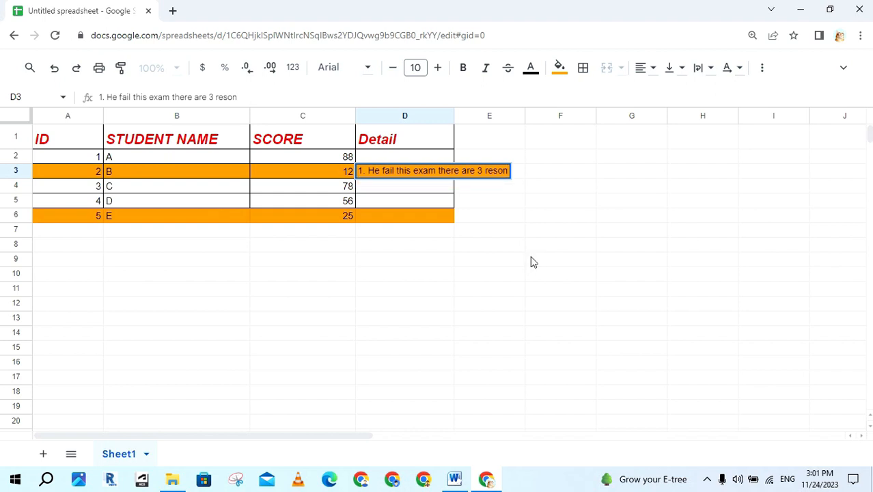
pyautogui.hotkey('alt', 'Return')
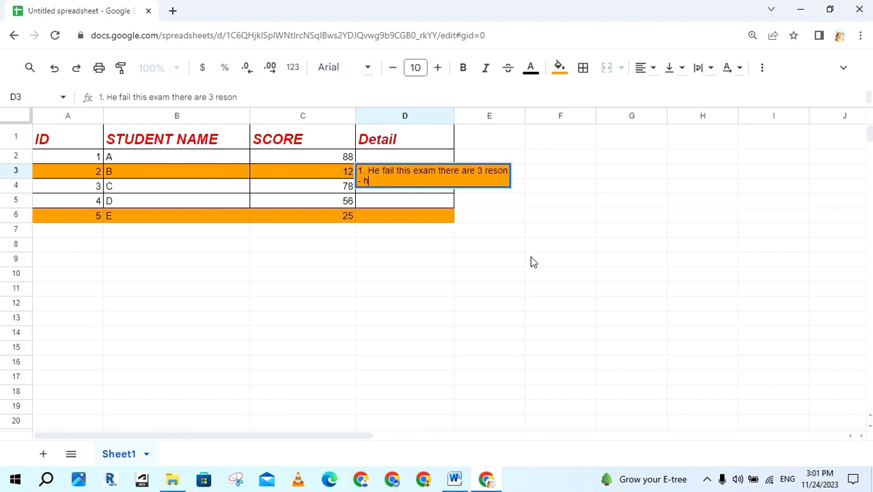
pyautogui.write('- Has many absent')
pyautogui.hotkey('alt', 'Return')
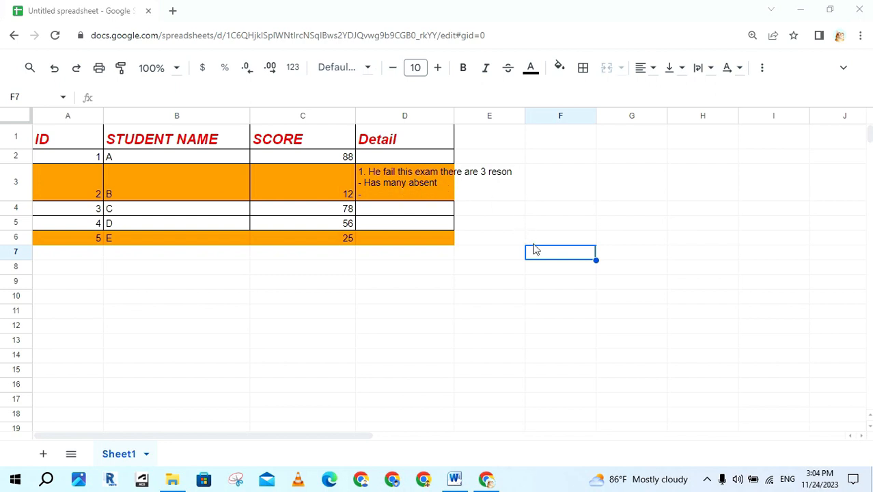
# Wrap the text in student B's Detail cell (D3) so it fits the column width
pyautogui.click(438, 181)
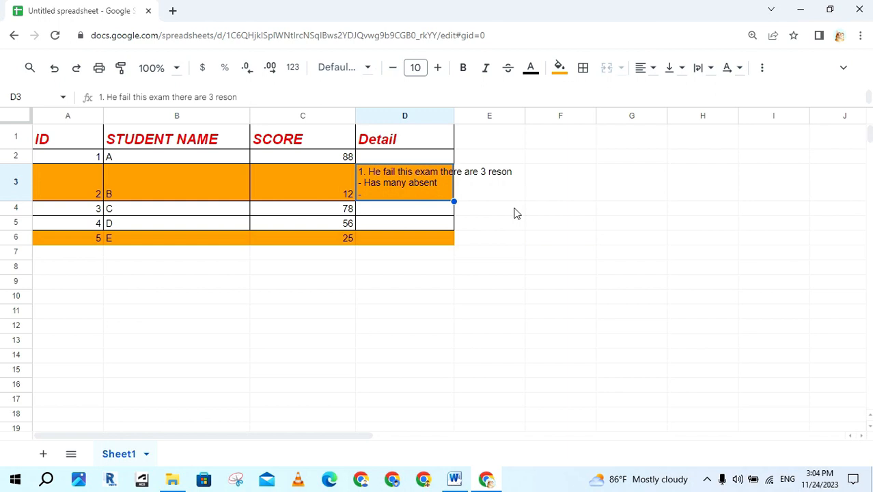
pyautogui.click(710, 69)
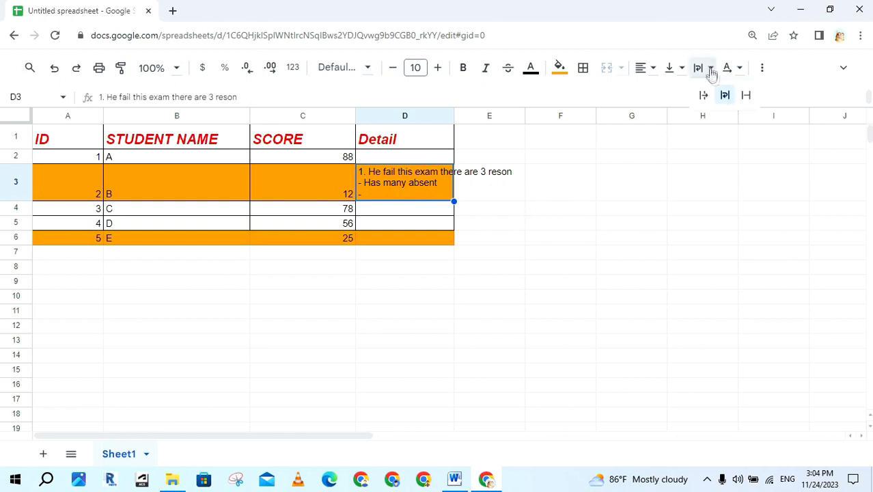
pyautogui.click(724, 95)
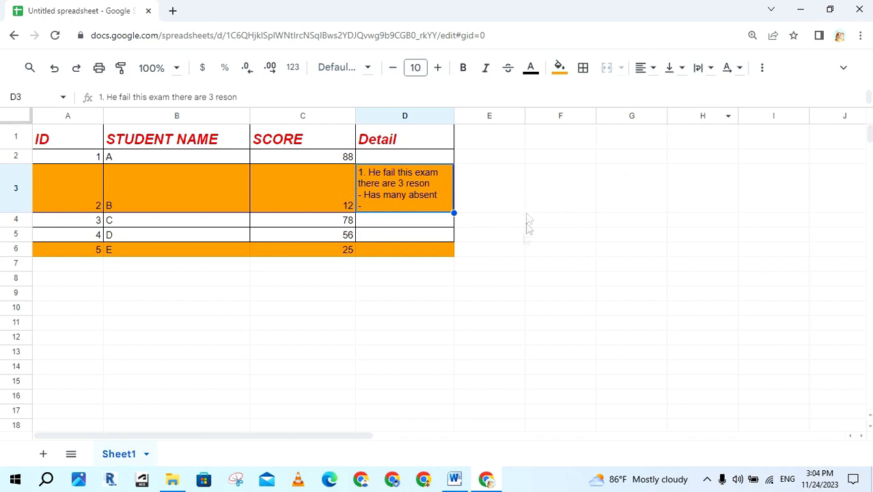
pyautogui.click(554, 240)
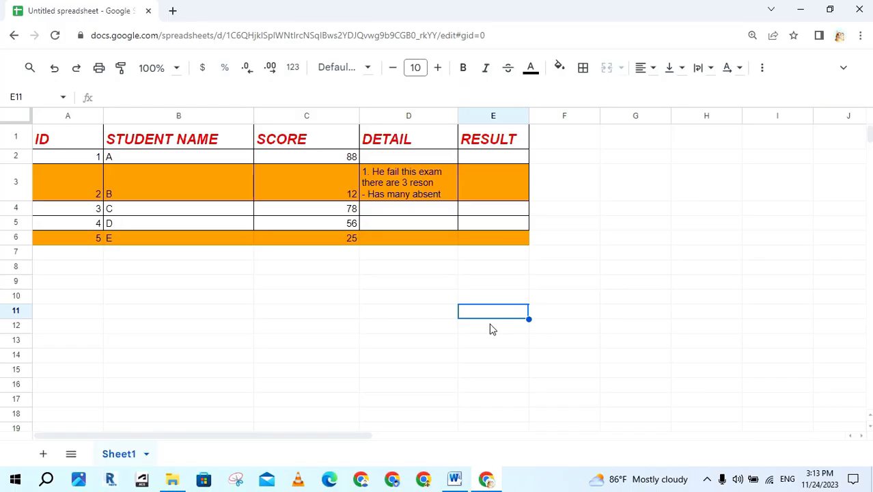
# Undo the header, border and fill formatting of the RESULT column (E1:E6)
pyautogui.moveTo(505, 140); pyautogui.dragTo(516, 247)
pyautogui.click(592, 268)
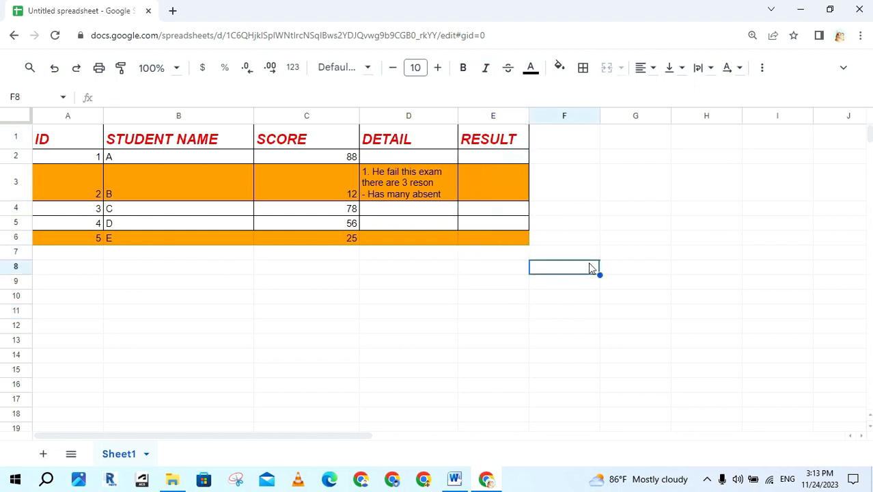
pyautogui.hotkey('ctrl', 'z')
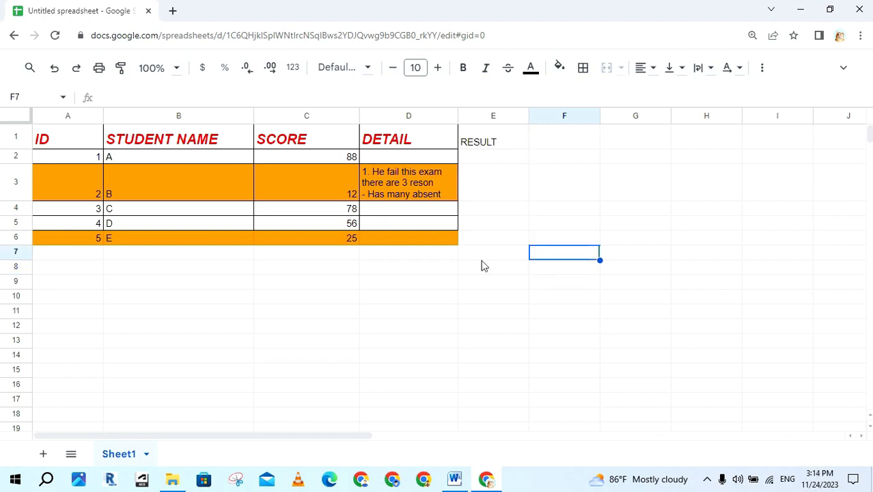
# Copy the formatting of the DETAIL column (D1:D6) onto the RESULT column (E1:E6) with Paint format
pyautogui.moveTo(431, 146); pyautogui.dragTo(427, 242)
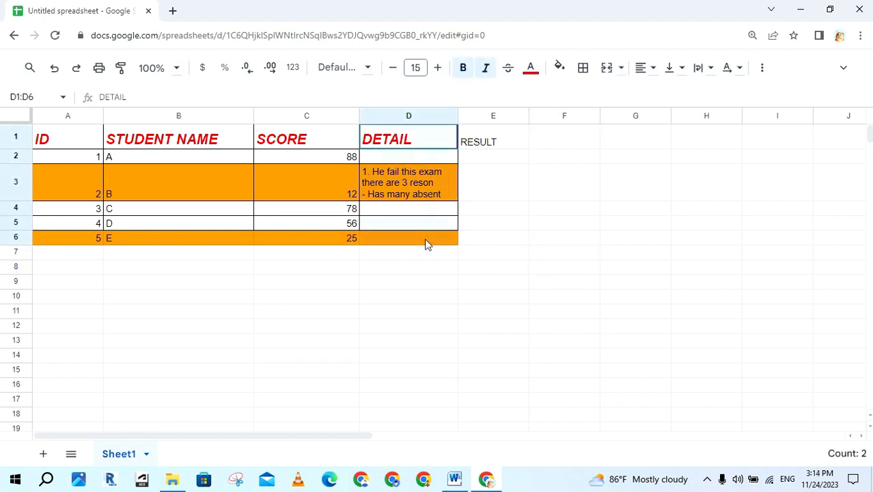
pyautogui.click(120, 67)
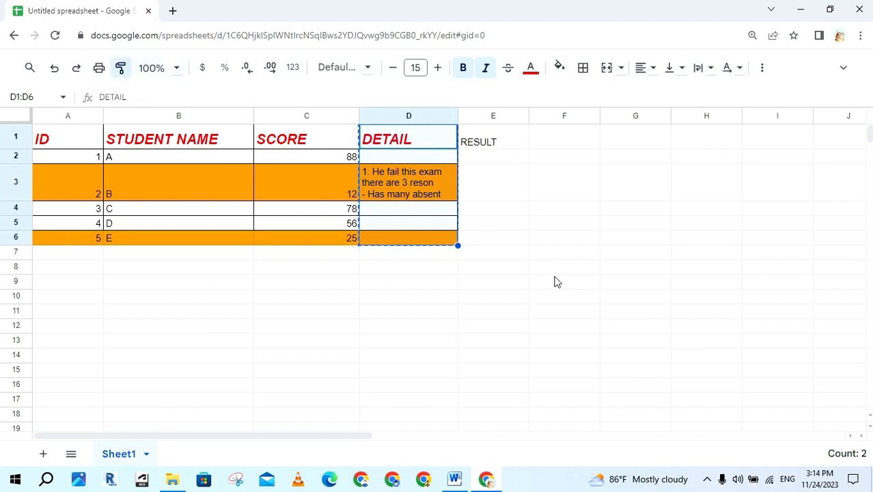
pyautogui.moveTo(491, 141); pyautogui.dragTo(489, 237)
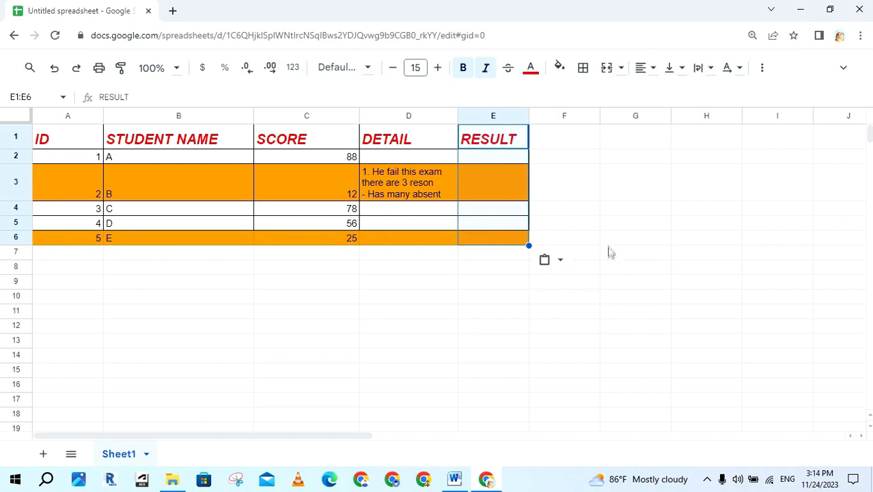
pyautogui.click(610, 237)
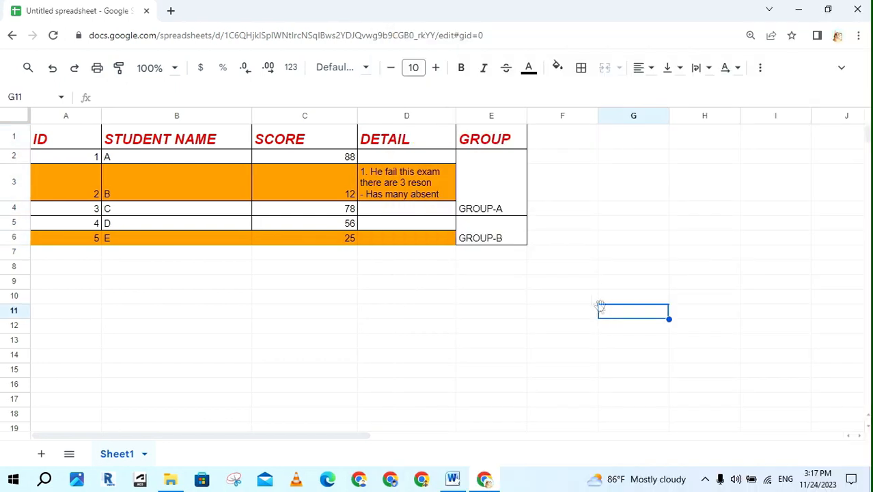
# Undo the cell merges and the GROUP-A and GROUP-B labels in the GROUP column
pyautogui.moveTo(502, 205); pyautogui.dragTo(509, 231)
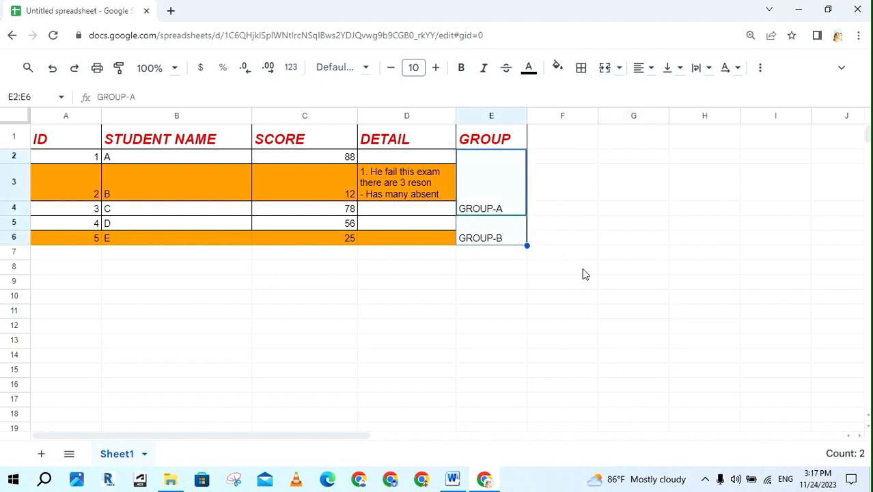
pyautogui.click(186, 270)
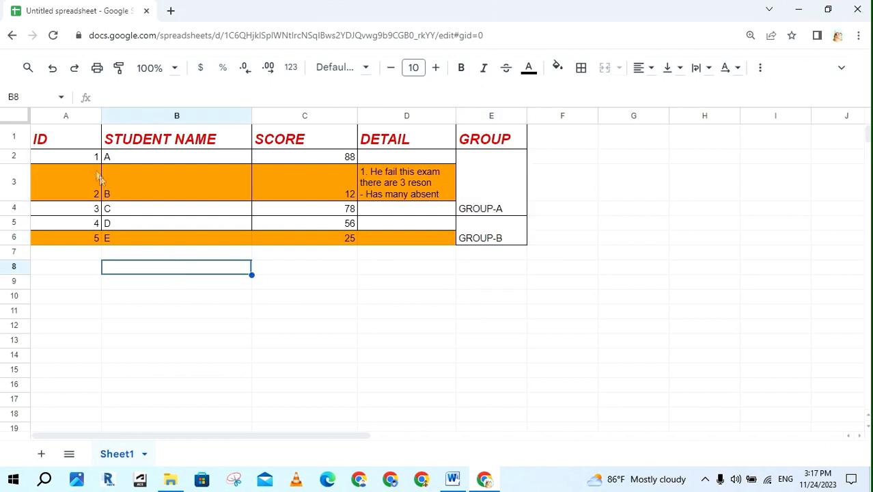
pyautogui.moveTo(91, 158); pyautogui.dragTo(70, 242)
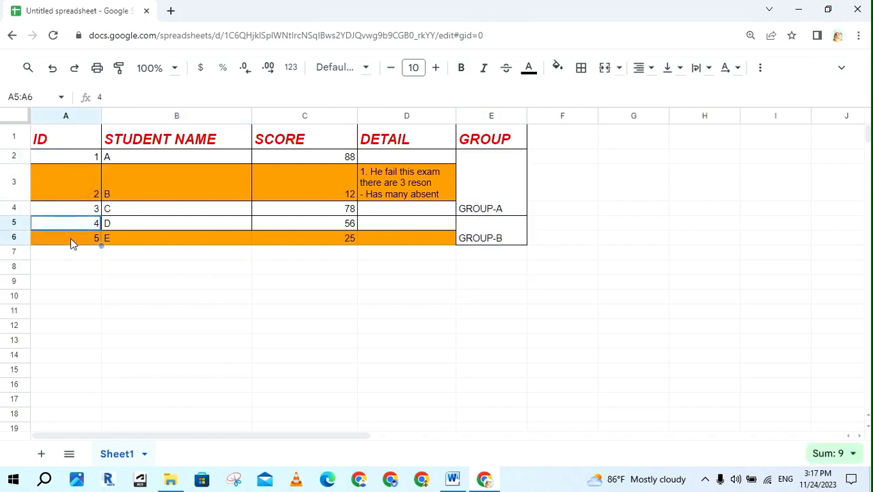
pyautogui.click(576, 285)
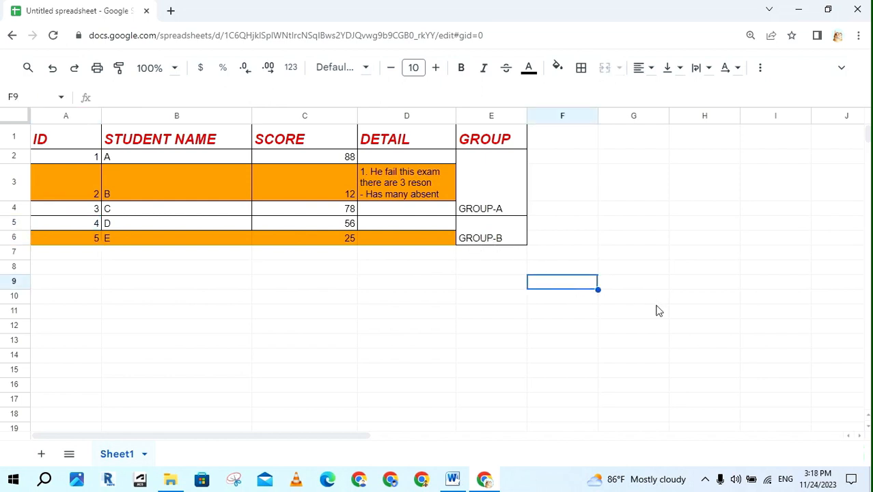
pyautogui.hotkey('ctrl', 'z')
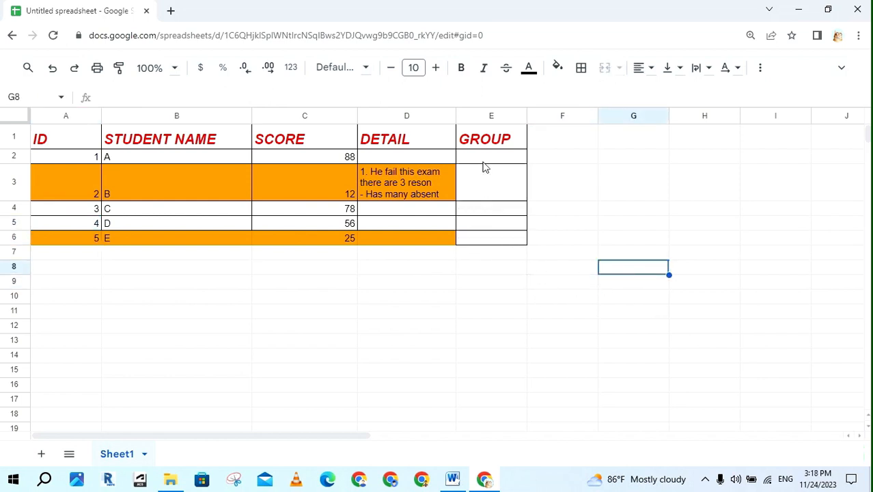
# Merge cells E2:E4 in the GROUP column and enter GROUP-A in the merged cell
pyautogui.moveTo(483, 158); pyautogui.dragTo(488, 211)
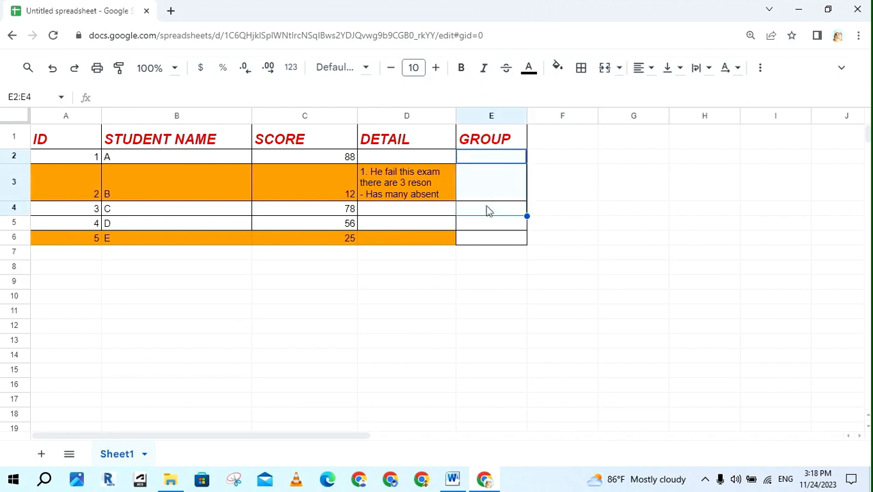
pyautogui.click(607, 71)
pyautogui.click(620, 257)
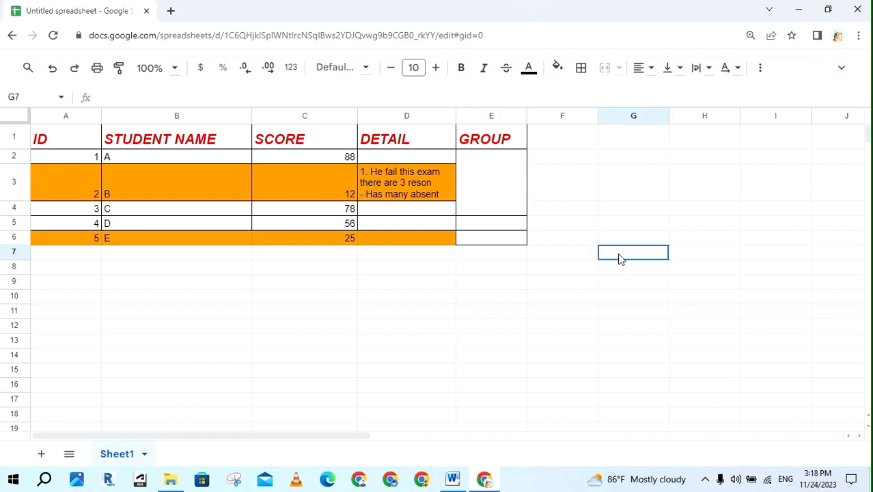
pyautogui.click(518, 202)
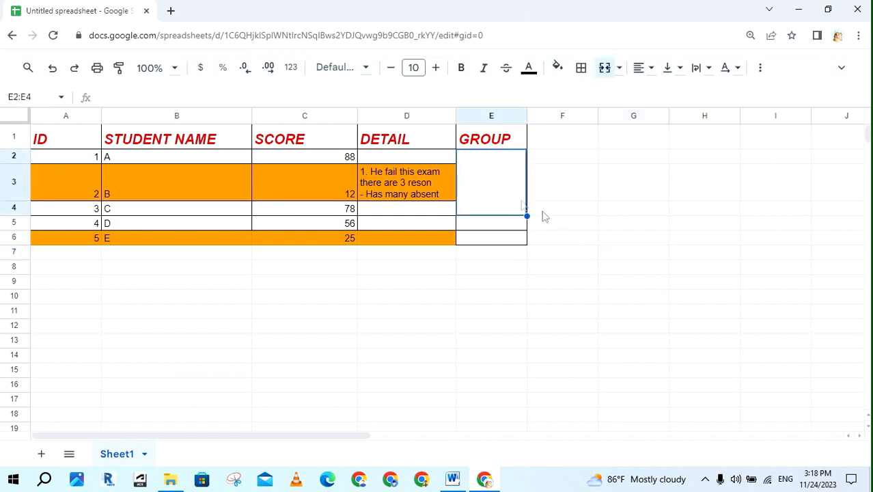
pyautogui.write('GROUP-A')
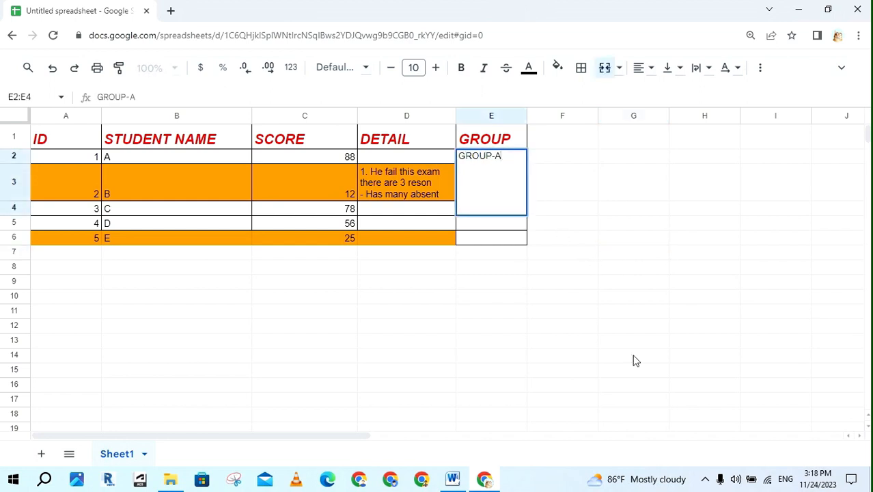
pyautogui.click(608, 255)
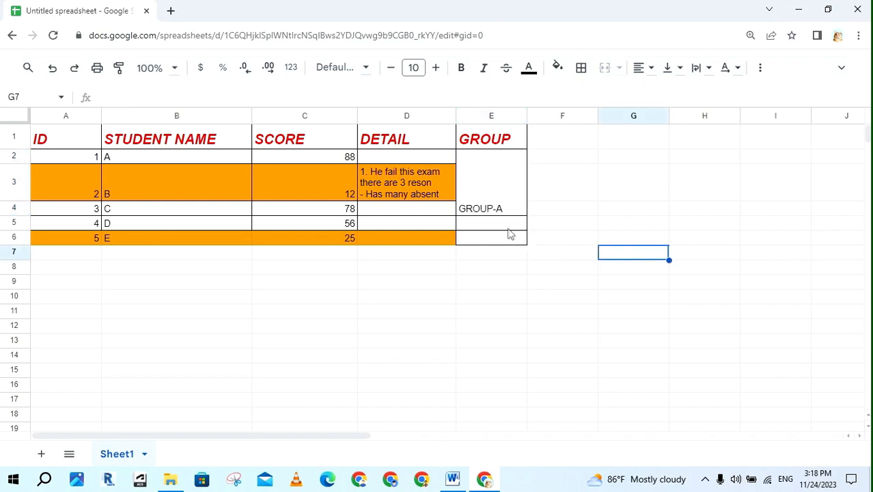
# Merge cells E5:E6 in the GROUP column and enter GROUP-B in the merged cell
pyautogui.moveTo(509, 232); pyautogui.dragTo(509, 245)
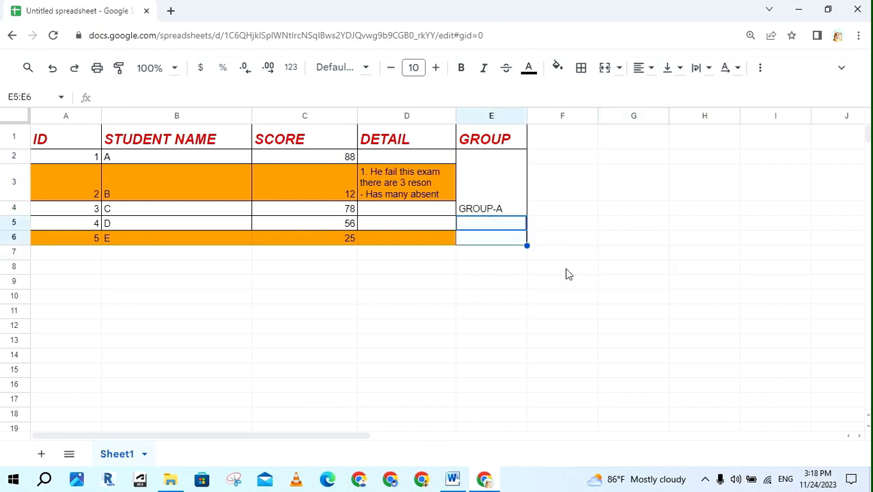
pyautogui.click(605, 68)
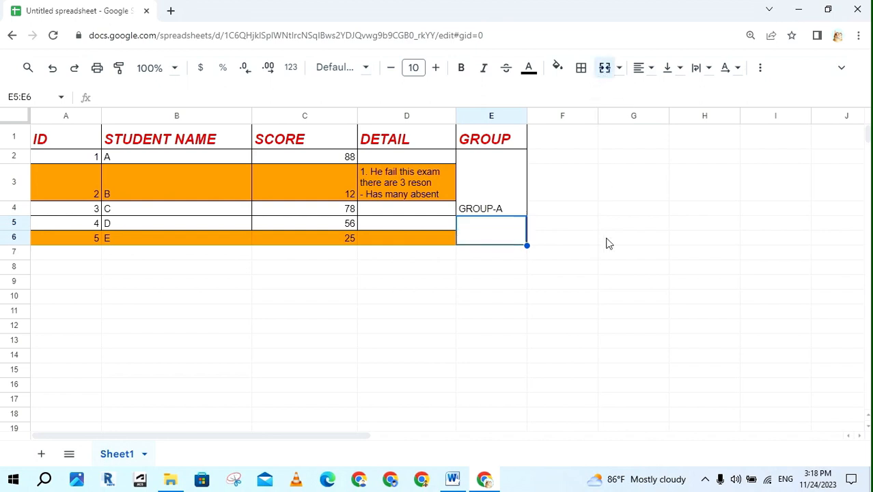
pyautogui.write('GROUP-B')
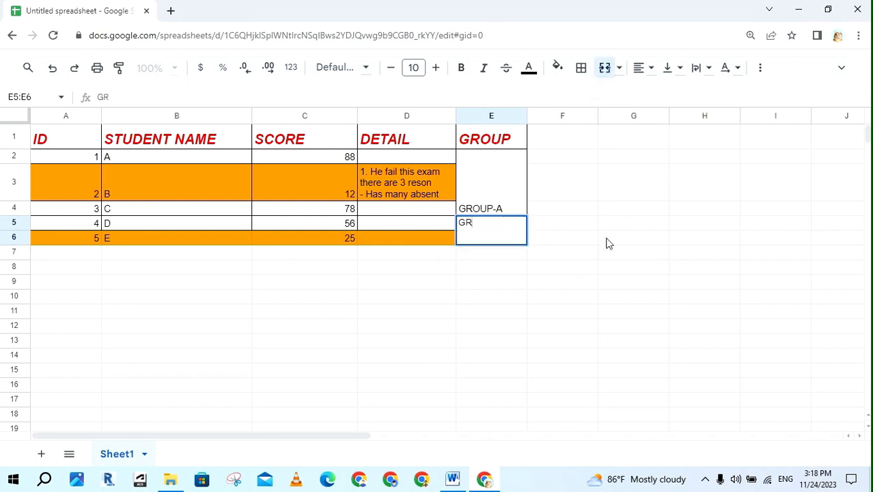
pyautogui.press('Return')
pyautogui.click(625, 251)
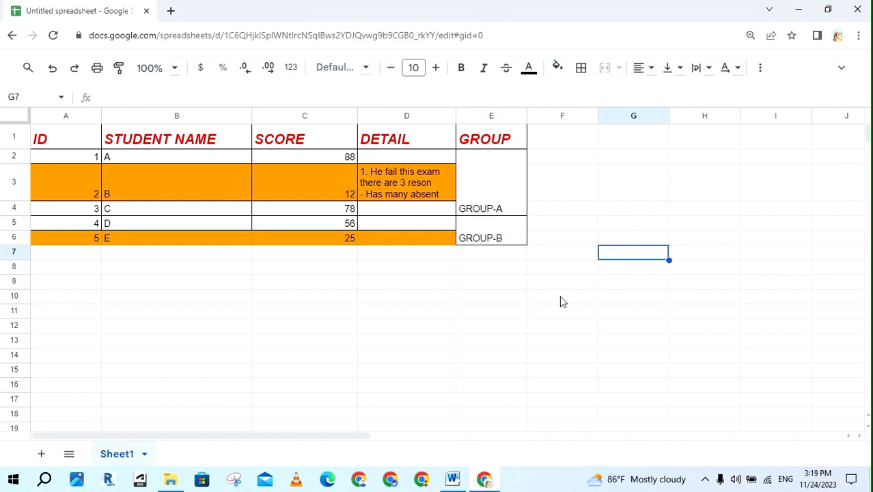
# Unmerge the GROUP-A cell spanning E2:E4
pyautogui.click(508, 184)
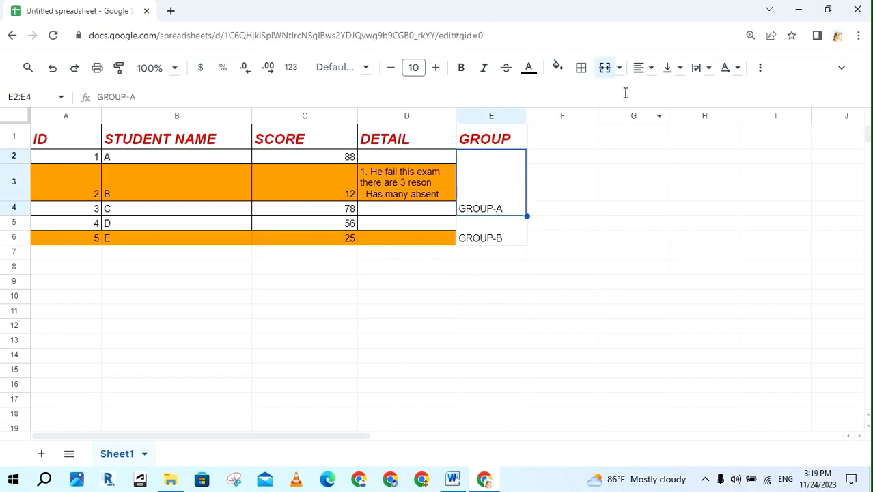
pyautogui.click(619, 68)
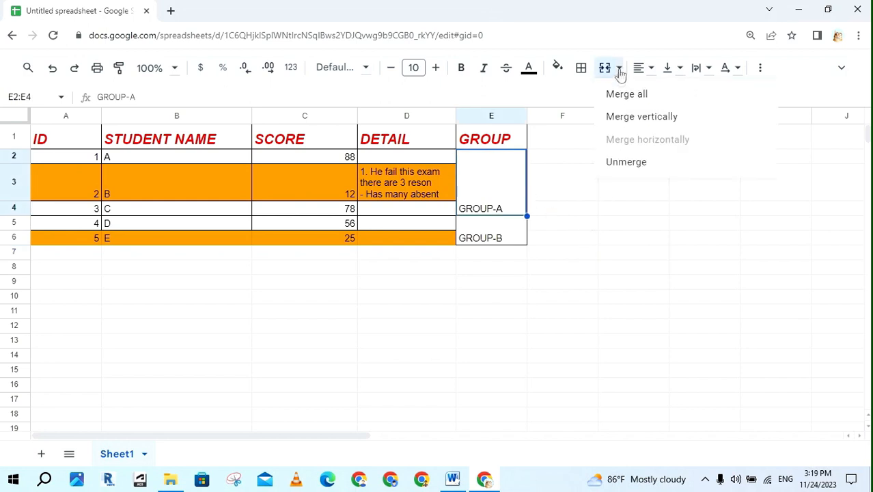
pyautogui.click(657, 163)
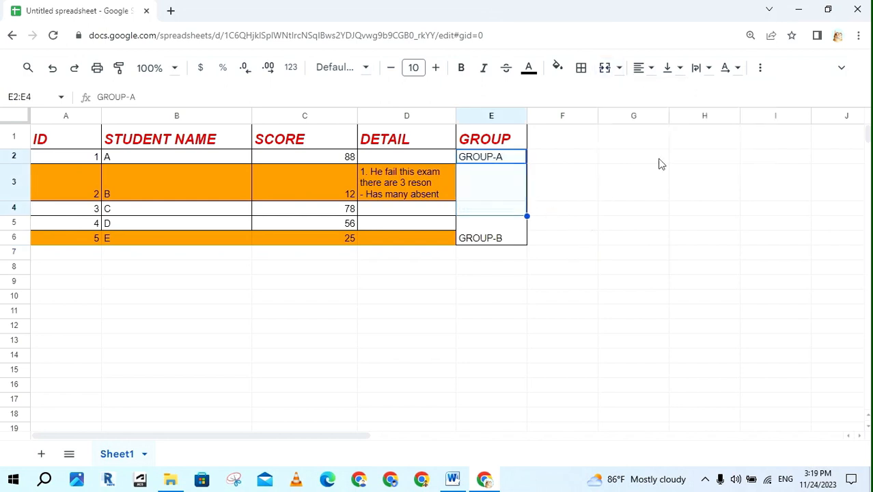
pyautogui.click(618, 241)
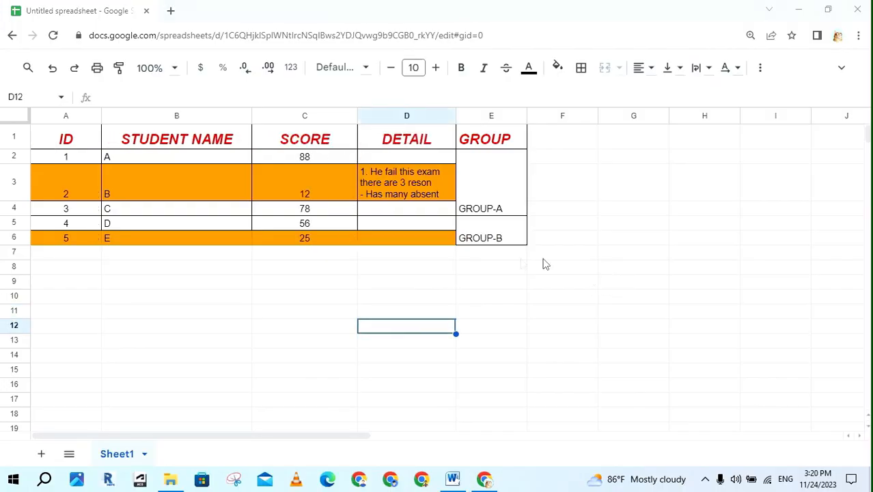
# Undo the center alignment of the A1:D1 headers and the ID and SCORE values
pyautogui.moveTo(99, 139); pyautogui.dragTo(405, 140)
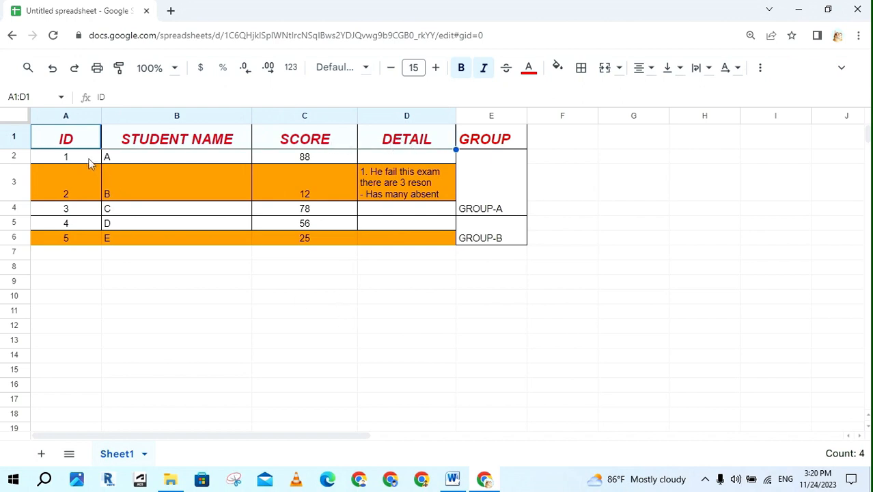
pyautogui.moveTo(69, 156); pyautogui.dragTo(80, 235)
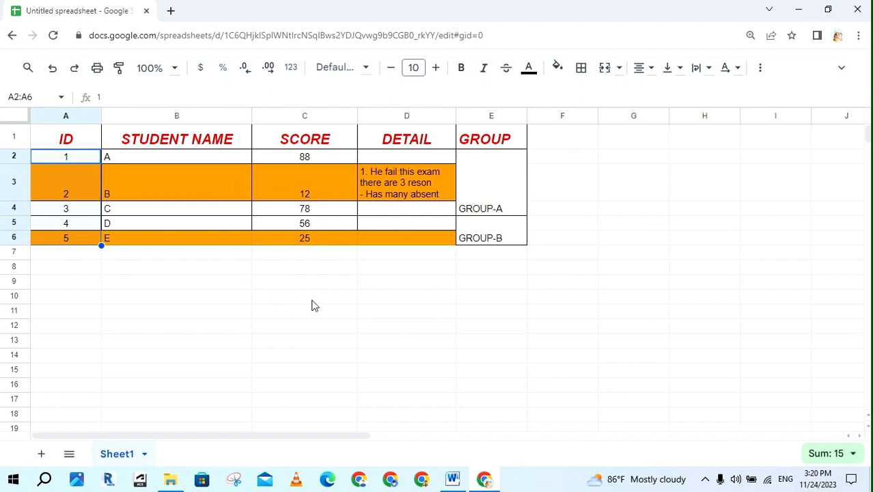
pyautogui.click(384, 283)
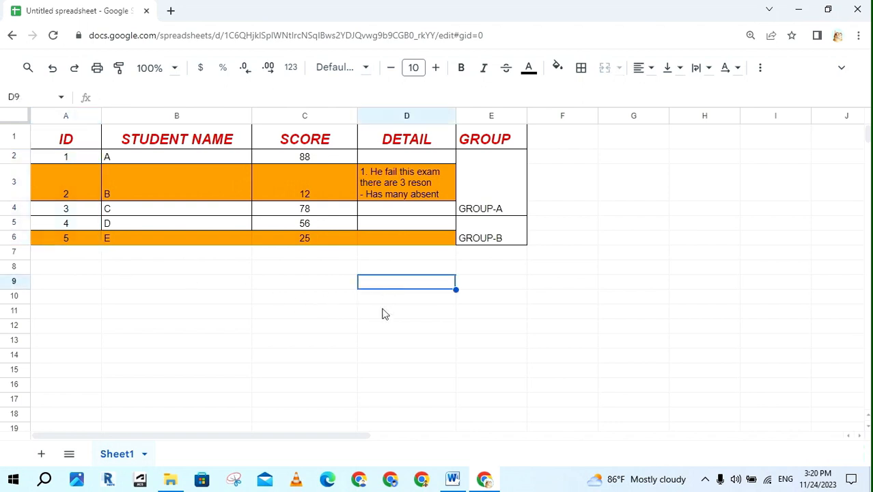
pyautogui.hotkey('ctrl', 'z')
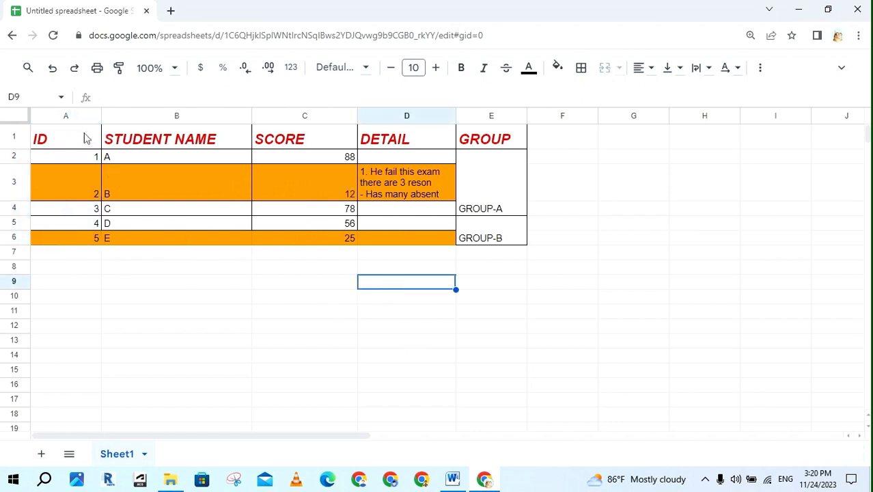
# Center the ID, STUDENT NAME, SCORE and DETAIL headers in A1:D1 horizontally
pyautogui.moveTo(85, 139); pyautogui.dragTo(380, 141)
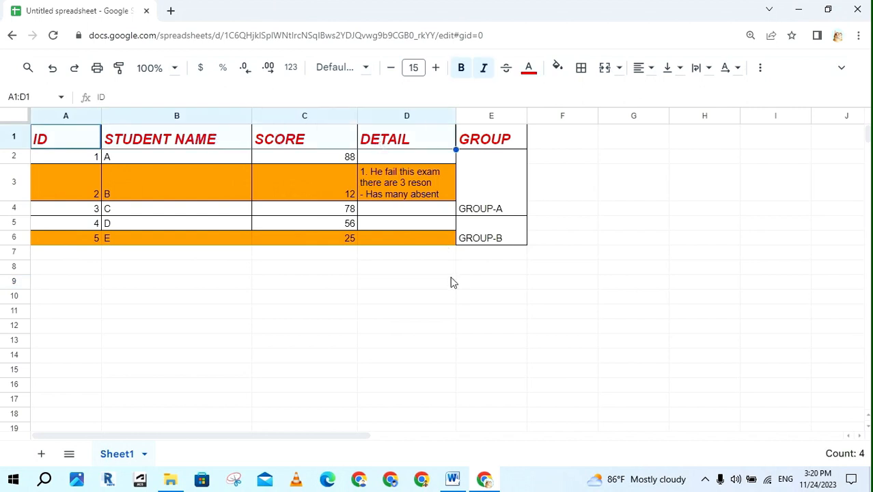
pyautogui.click(642, 69)
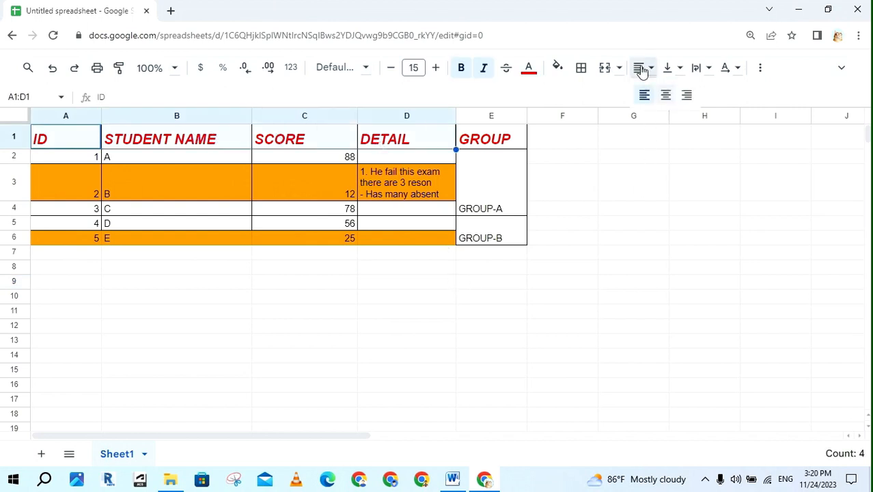
pyautogui.click(666, 95)
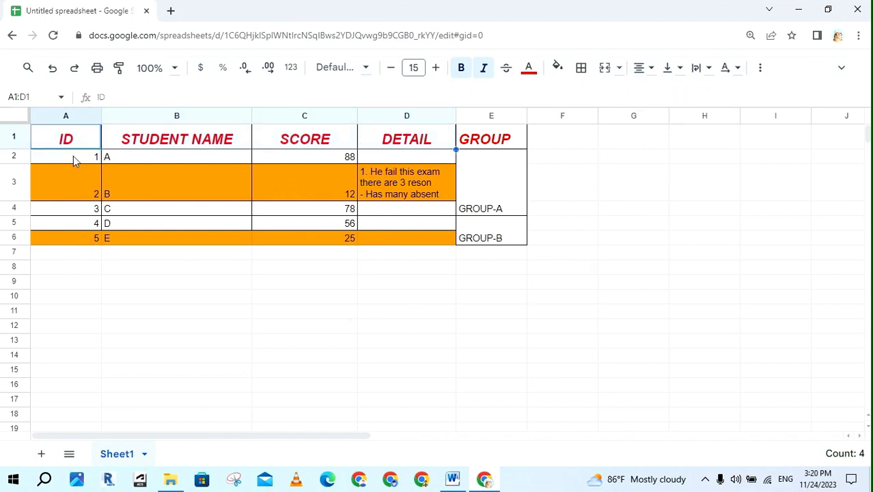
# Center the ID values in A2:A6 and the SCORE values in C2:C6 horizontally
pyautogui.moveTo(73, 155); pyautogui.dragTo(67, 233)
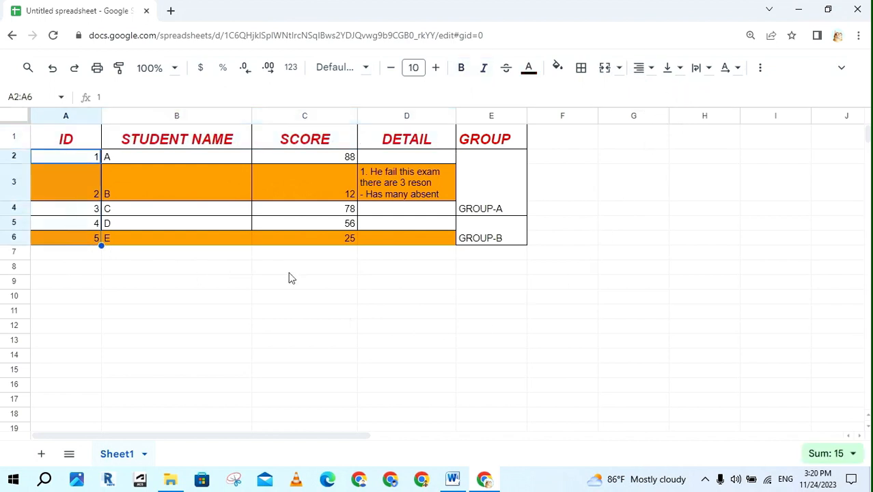
pyautogui.moveTo(317, 157); pyautogui.dragTo(356, 246)
pyautogui.click(643, 67)
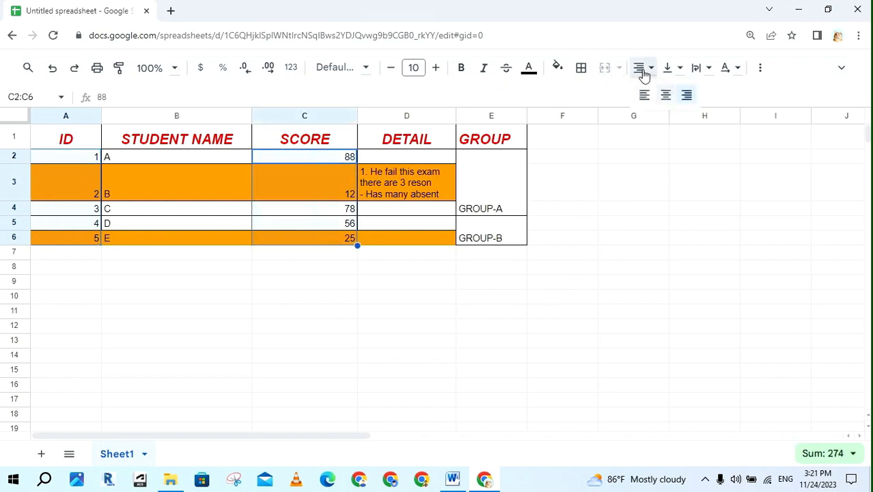
pyautogui.click(664, 95)
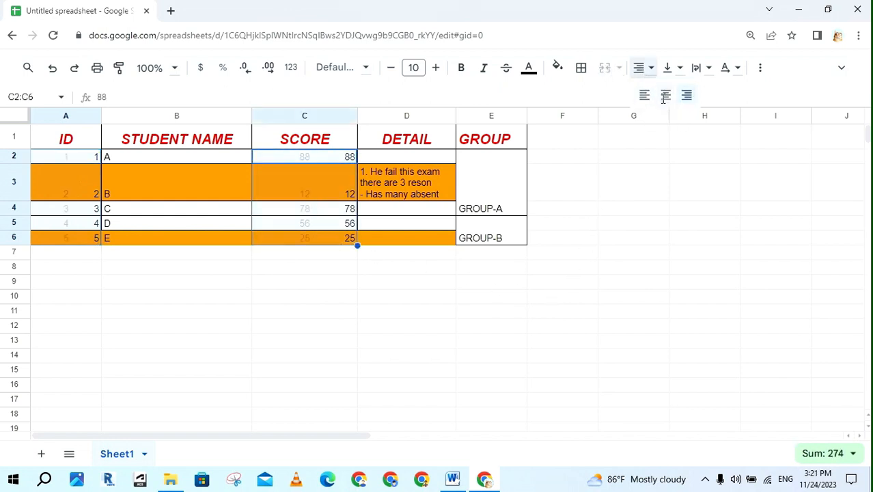
pyautogui.click(576, 300)
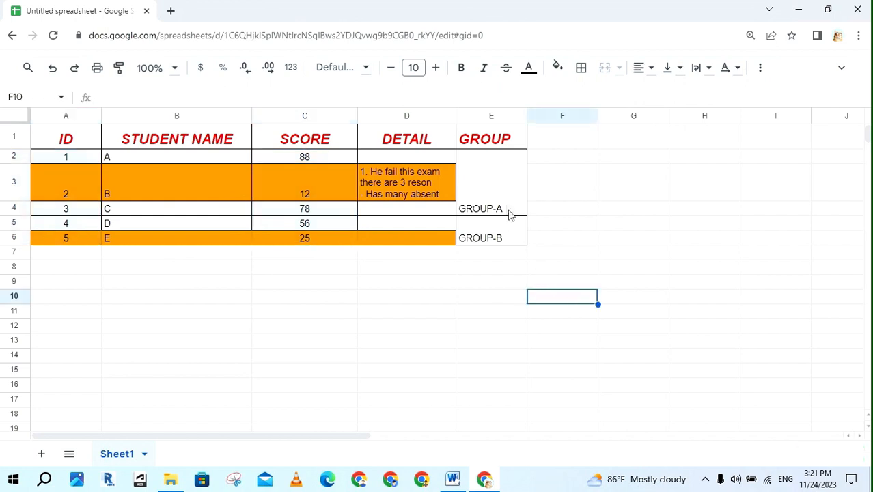
# Align the merged GROUP-A and GROUP-B cells in E2:E6 to the middle vertically and to the center horizontally
pyautogui.moveTo(493, 190); pyautogui.dragTo(501, 236)
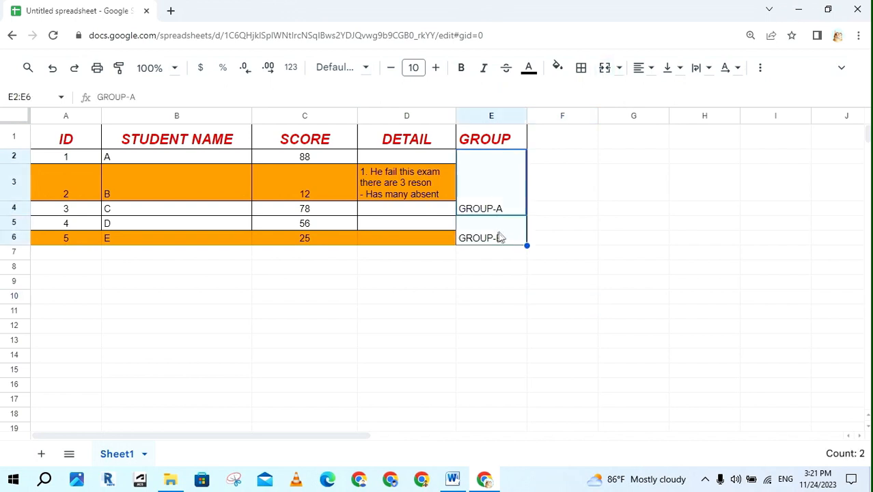
pyautogui.click(672, 69)
pyautogui.click(695, 99)
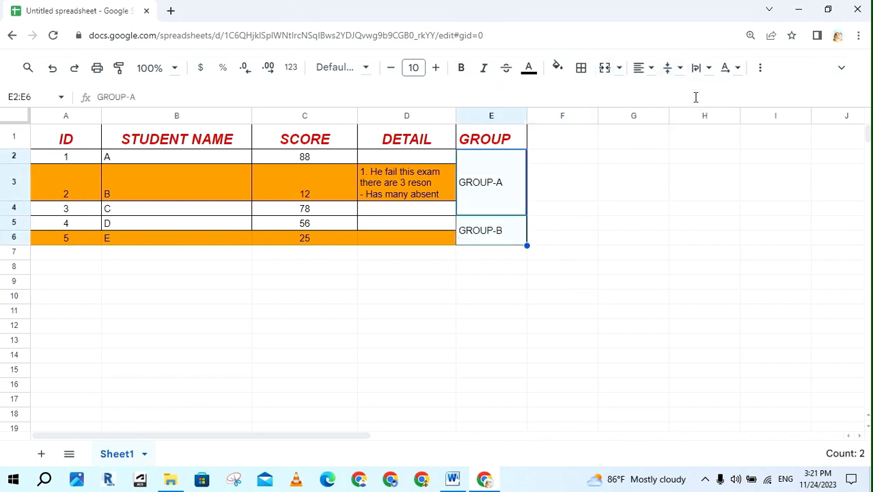
pyautogui.click(651, 68)
pyautogui.click(667, 98)
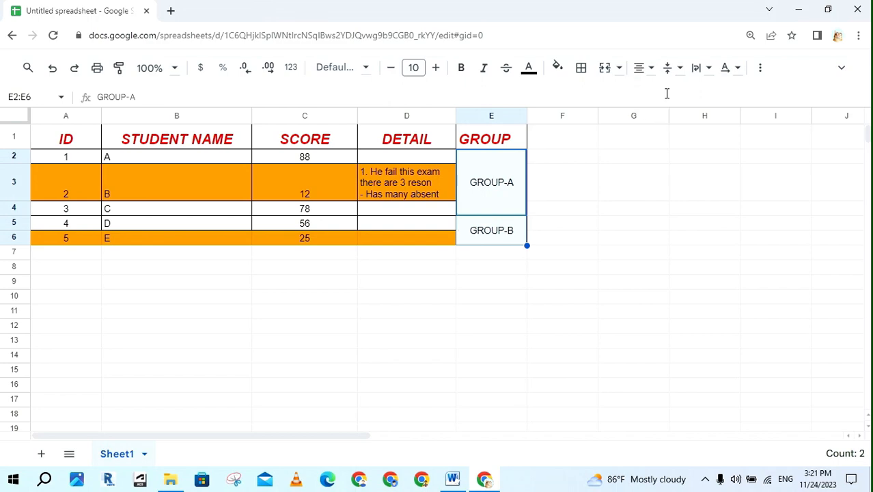
pyautogui.click(592, 269)
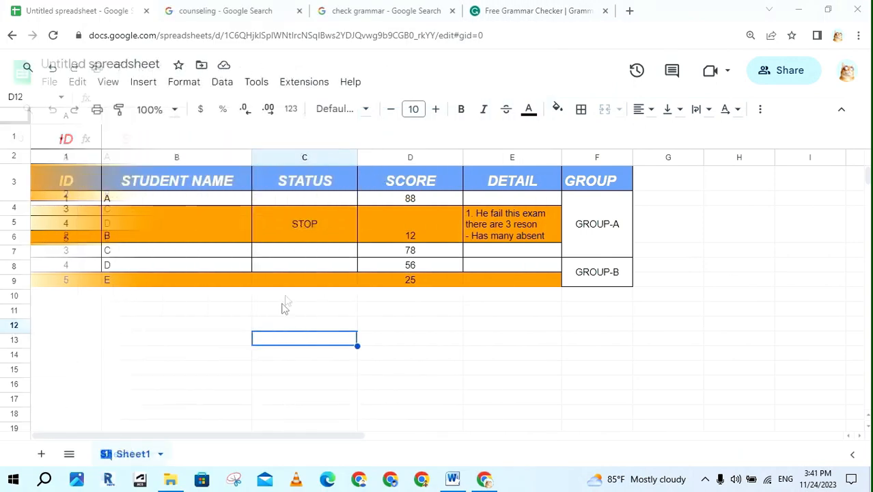
# View the assigned comment attached to the STOP cell in the STATUS column
pyautogui.moveTo(324, 223)
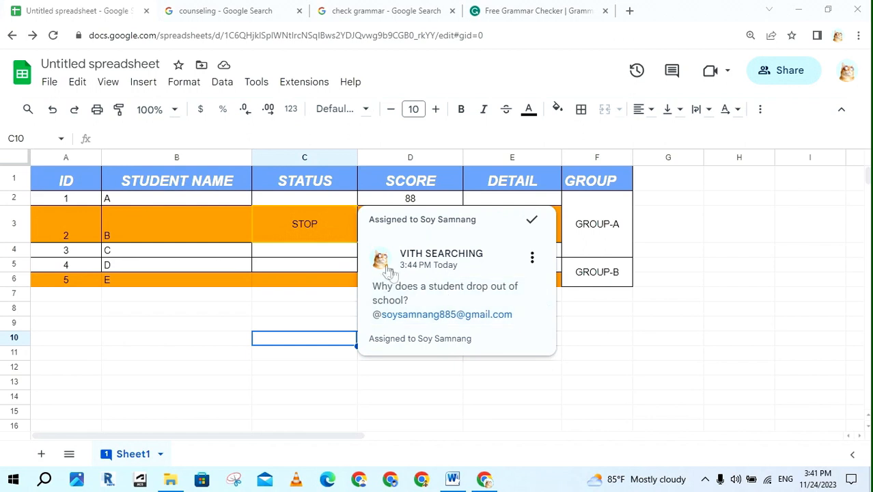
pyautogui.click(297, 297)
# Start a comment on the STOP cell C3 reading "Why does a student drop out of school?"
pyautogui.click(343, 239)
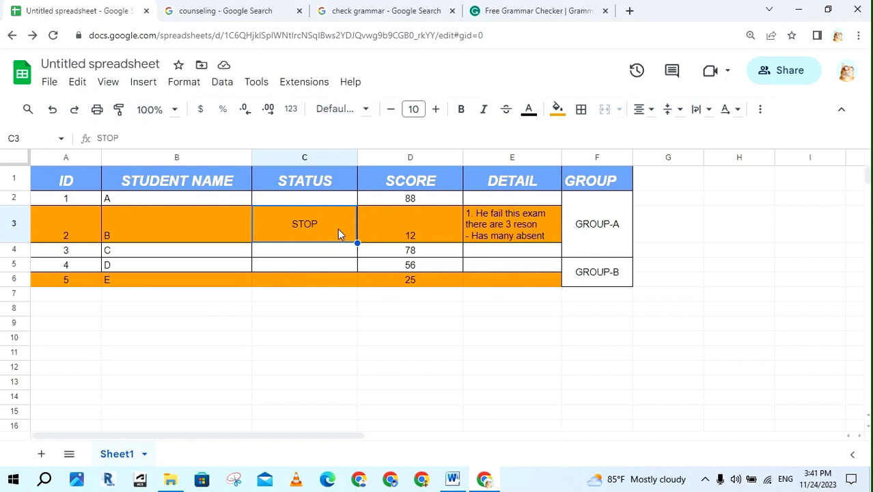
pyautogui.rightClick(336, 232)
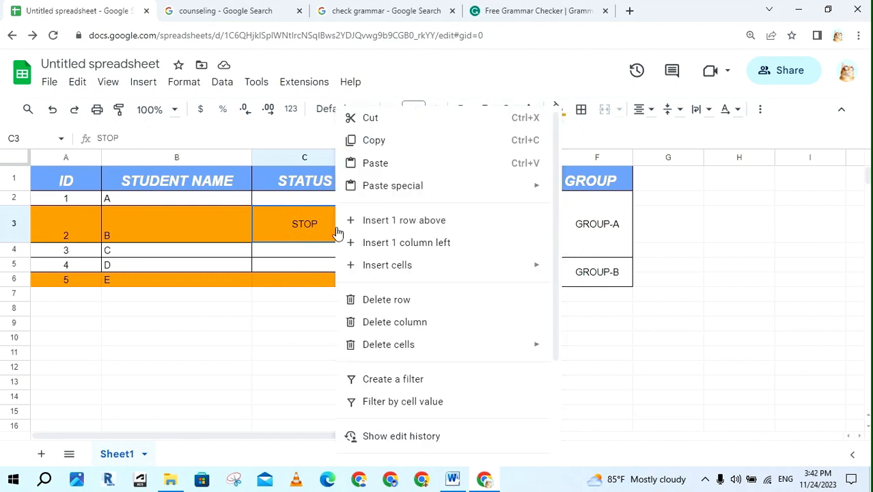
pyautogui.scroll(-2, 440, 397)
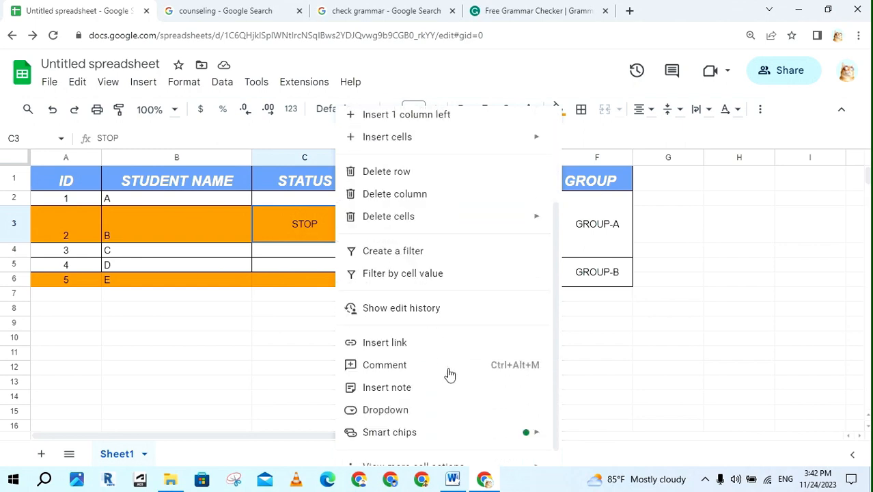
pyautogui.click(449, 370)
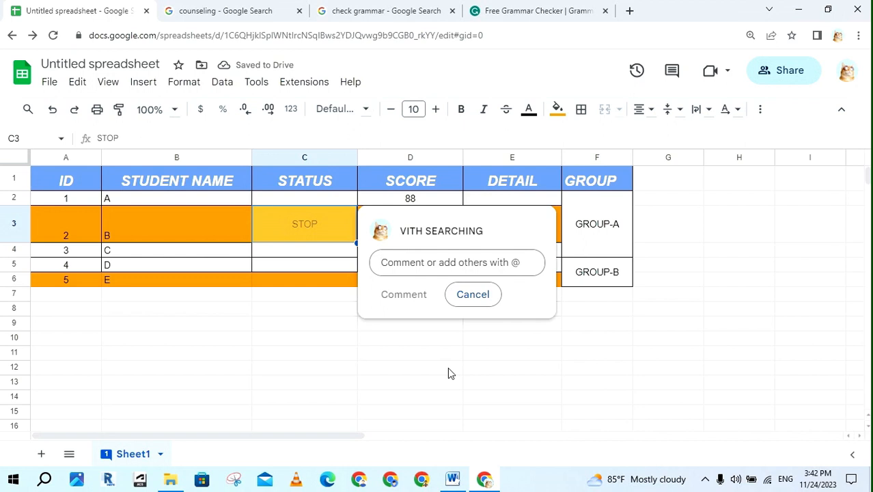
pyautogui.write('Why does a student drop out of school?')
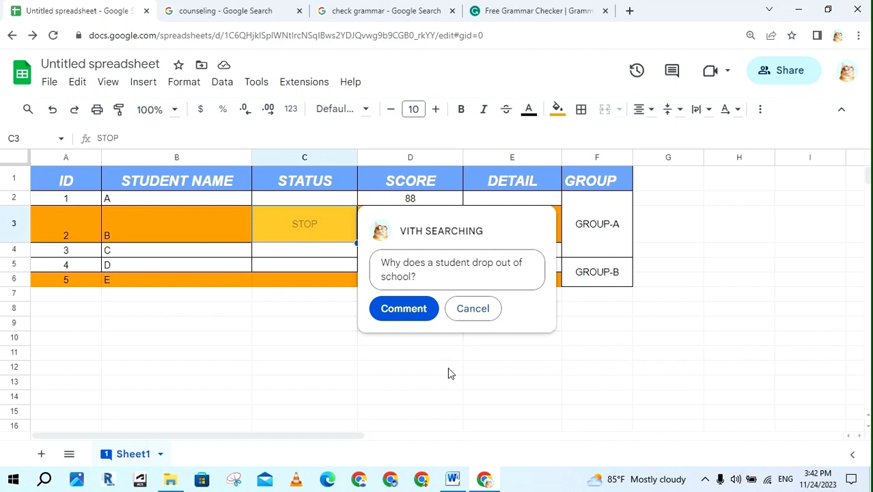
# Mention a suggested contact in the comment on C3 and assign the comment to that contact
pyautogui.write('@')
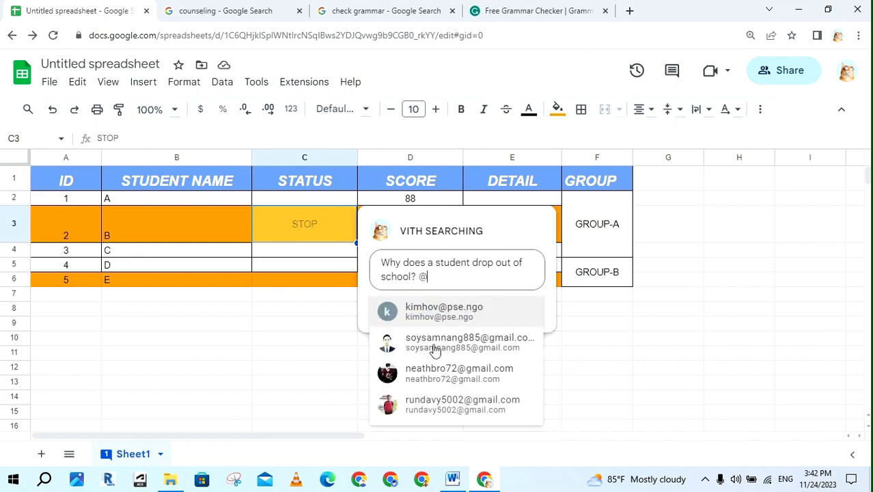
pyautogui.click(436, 347)
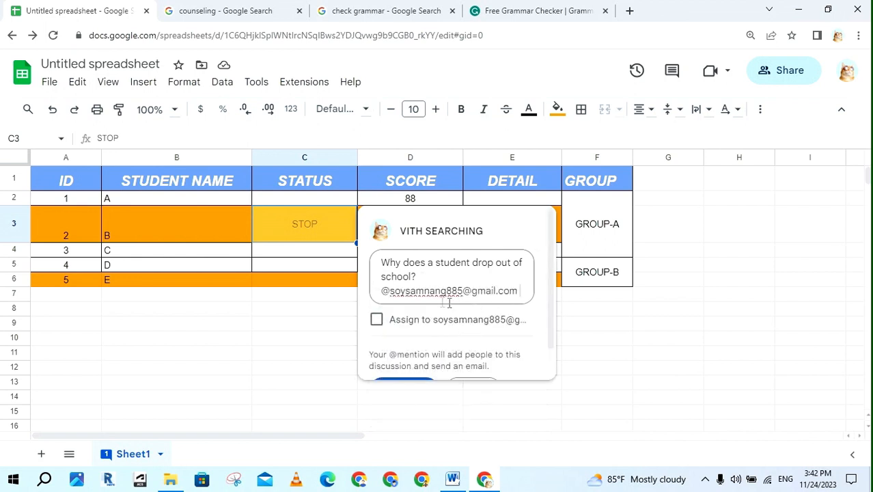
pyautogui.click(377, 320)
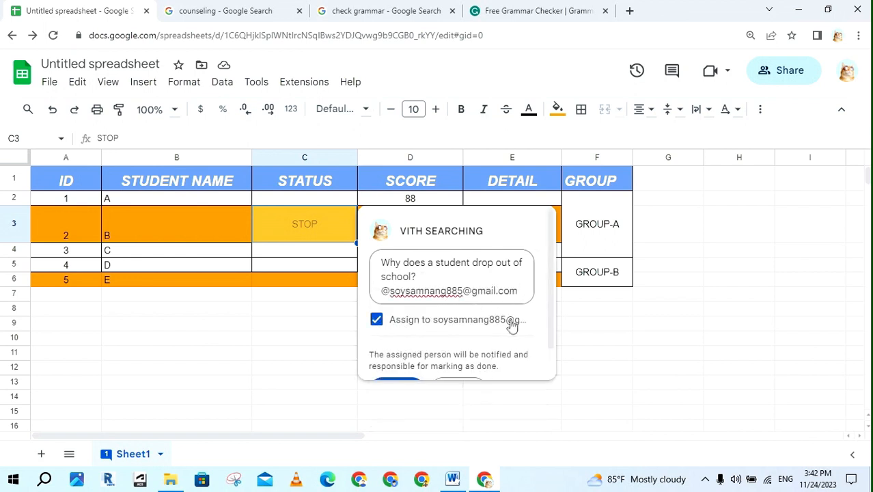
pyautogui.scroll(-1, 534, 349)
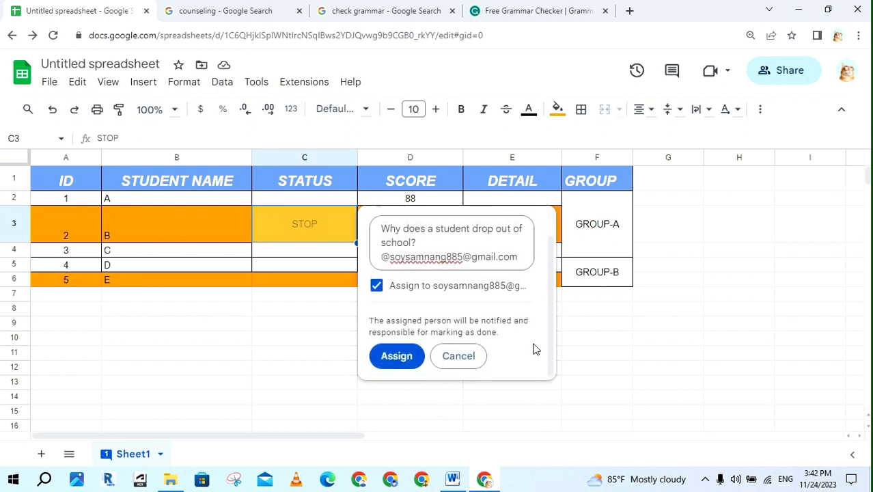
pyautogui.click(422, 360)
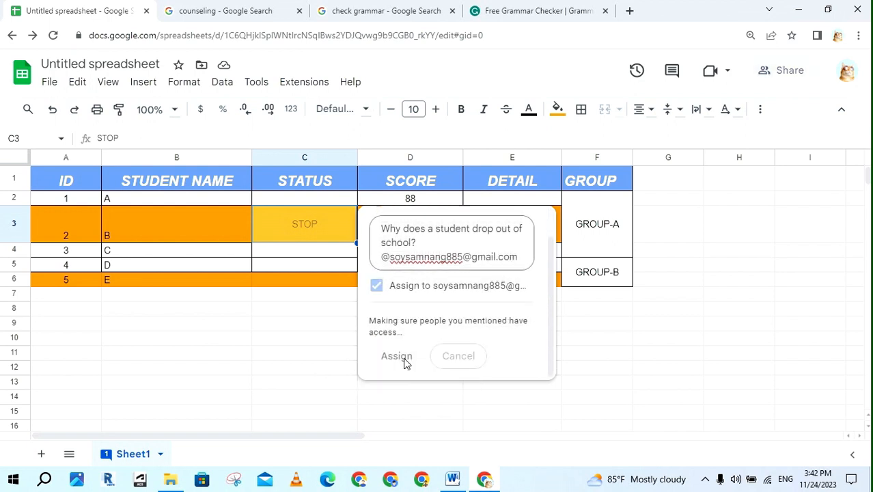
pyautogui.click(320, 315)
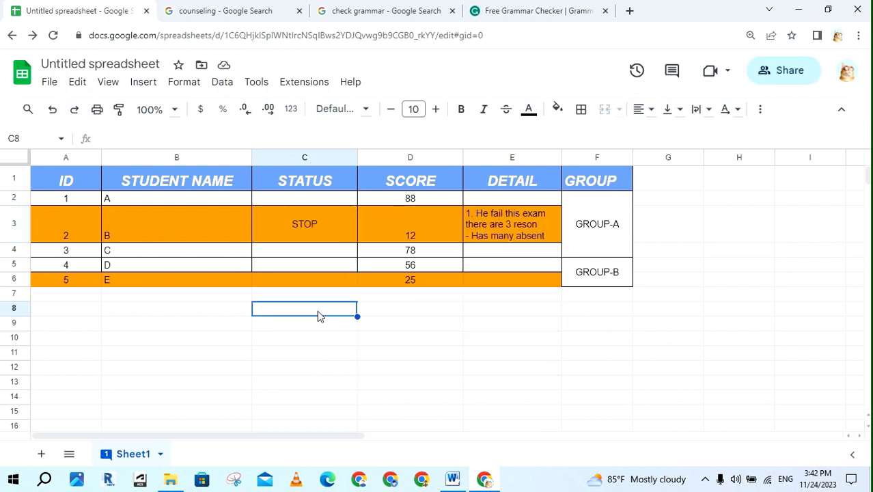
# Open the comment on the STOP cell C3 and delete its whole thread
pyautogui.moveTo(299, 224)
pyautogui.click(325, 232)
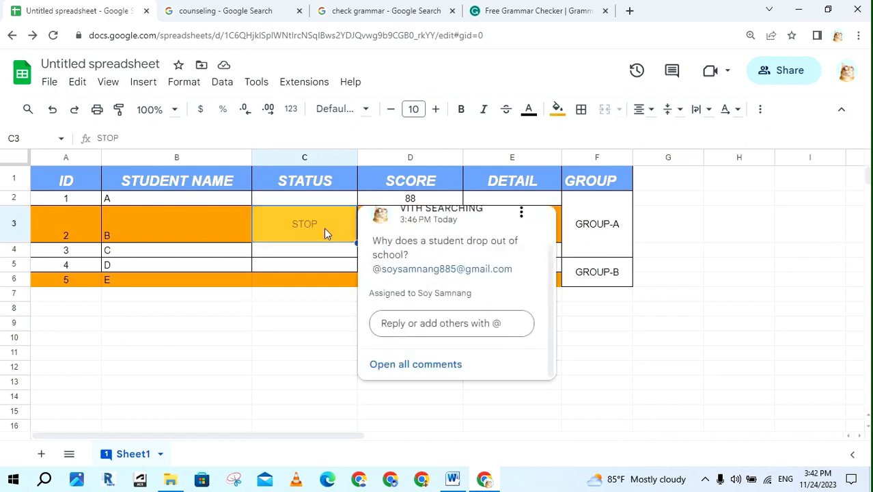
pyautogui.click(521, 216)
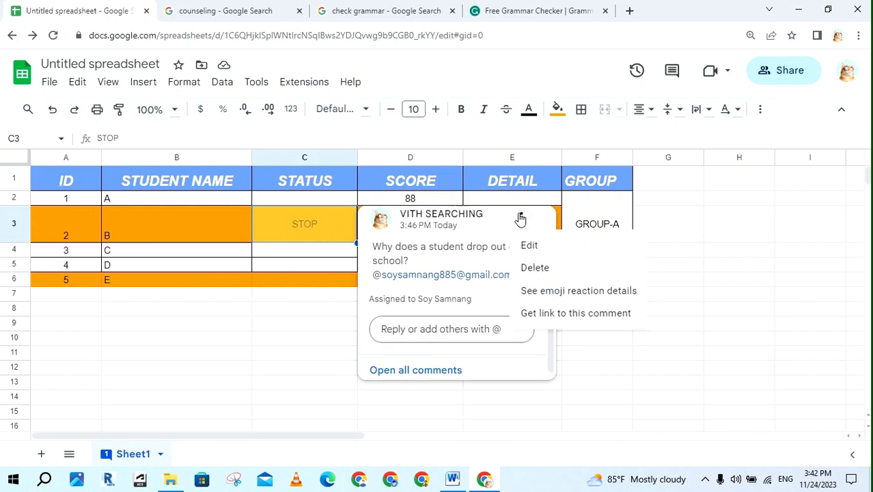
pyautogui.click(559, 272)
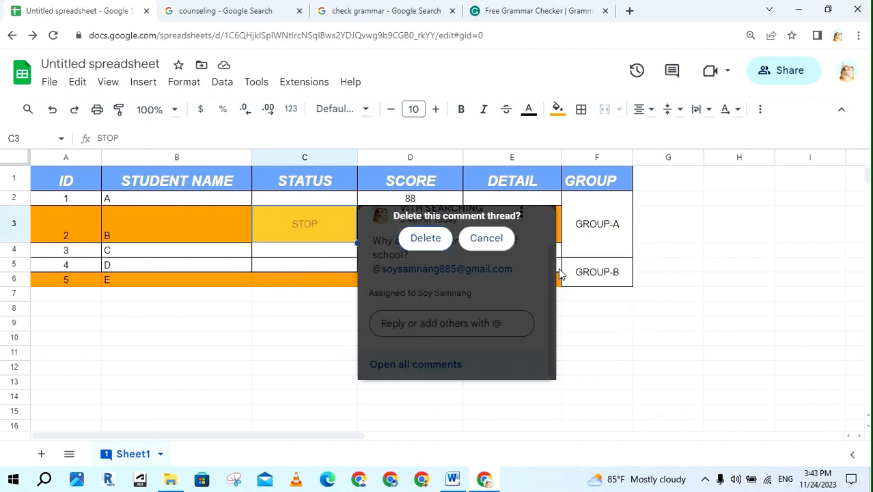
pyautogui.click(423, 239)
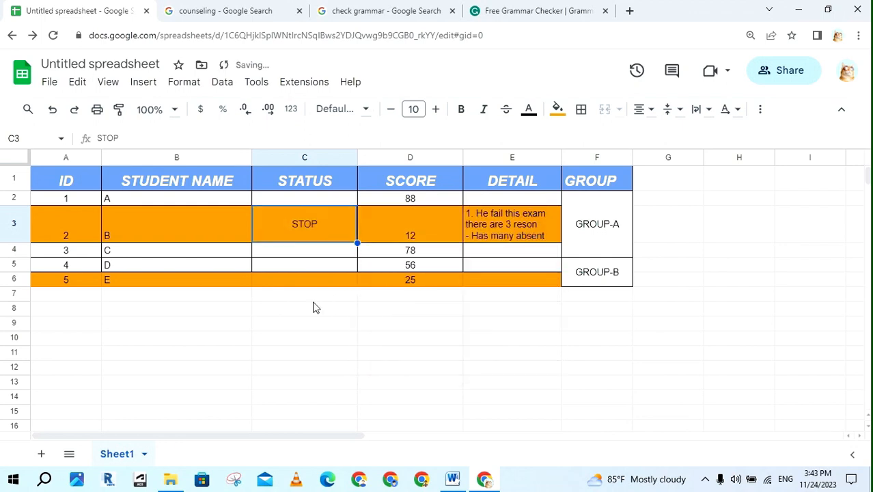
pyautogui.click(320, 308)
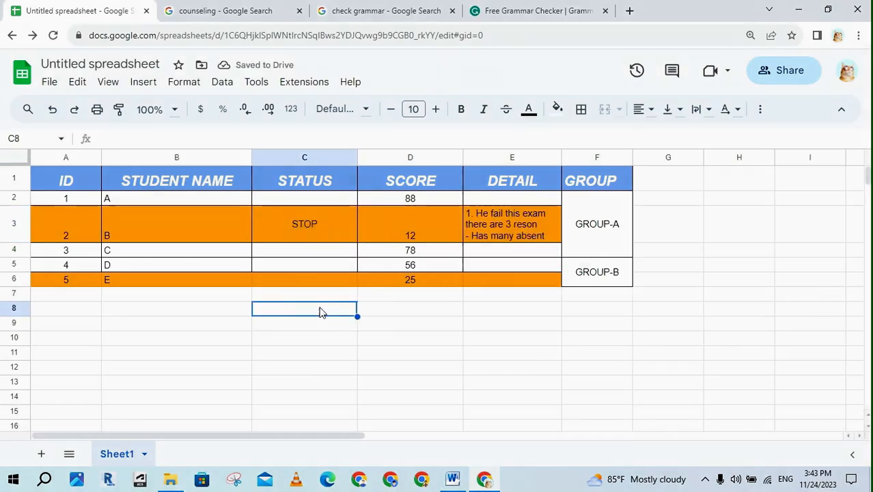